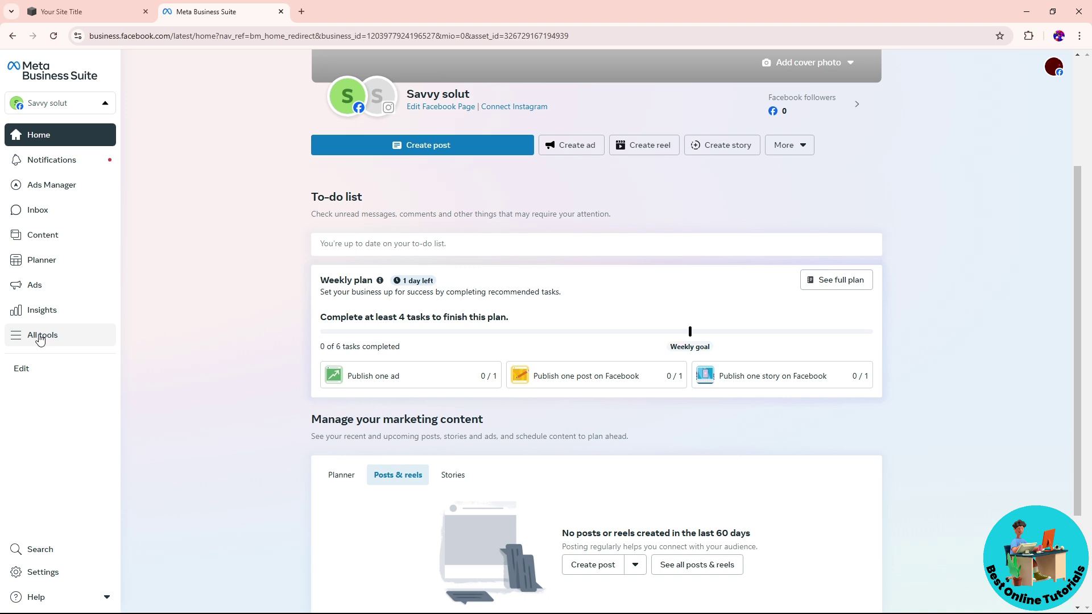
# Step: Search Meta Business Suite's All tools list for 'event' to find Events Manager
pyautogui.click(39, 337)
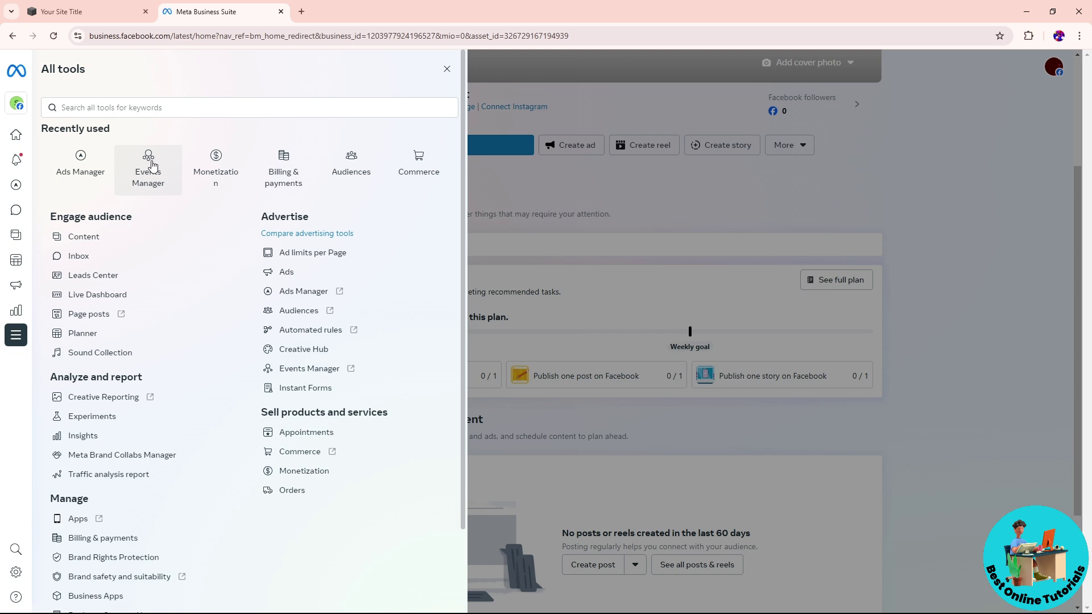
pyautogui.click(90, 108)
pyautogui.write('even')
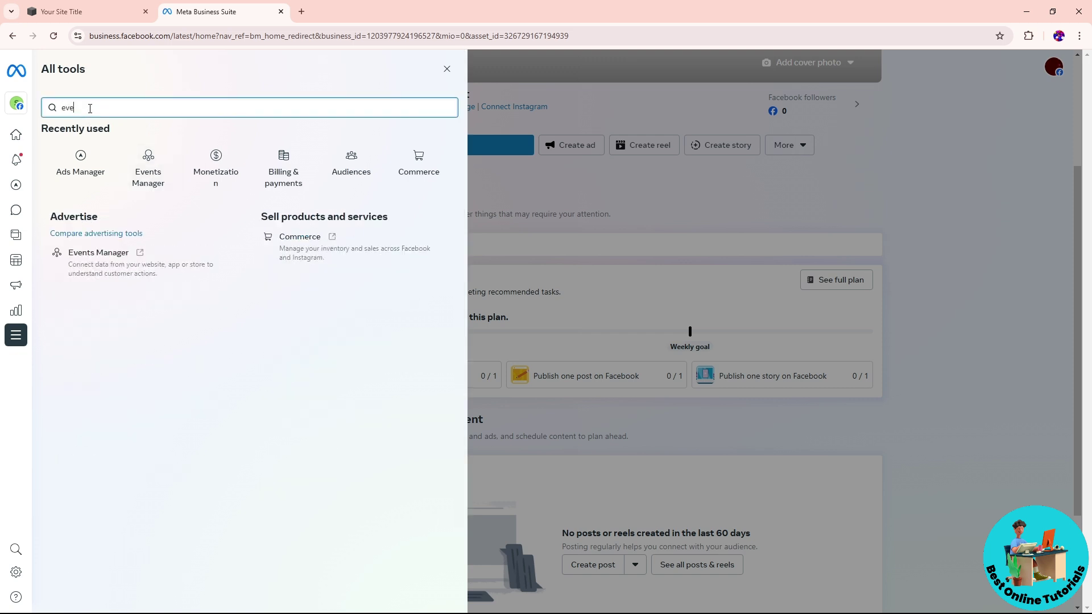
pyautogui.write('t')
# Step: In Events Manager, copy the 'test' dataset's pixel ID and return to the Squarespace tab
pyautogui.click(88, 258)
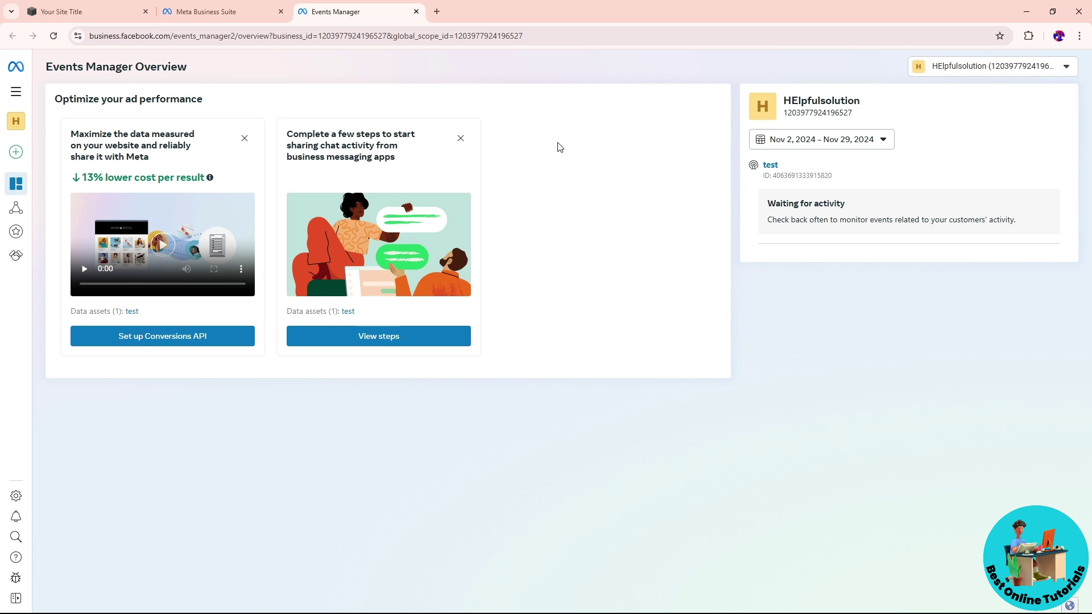
pyautogui.moveTo(774, 175); pyautogui.dragTo(832, 177)
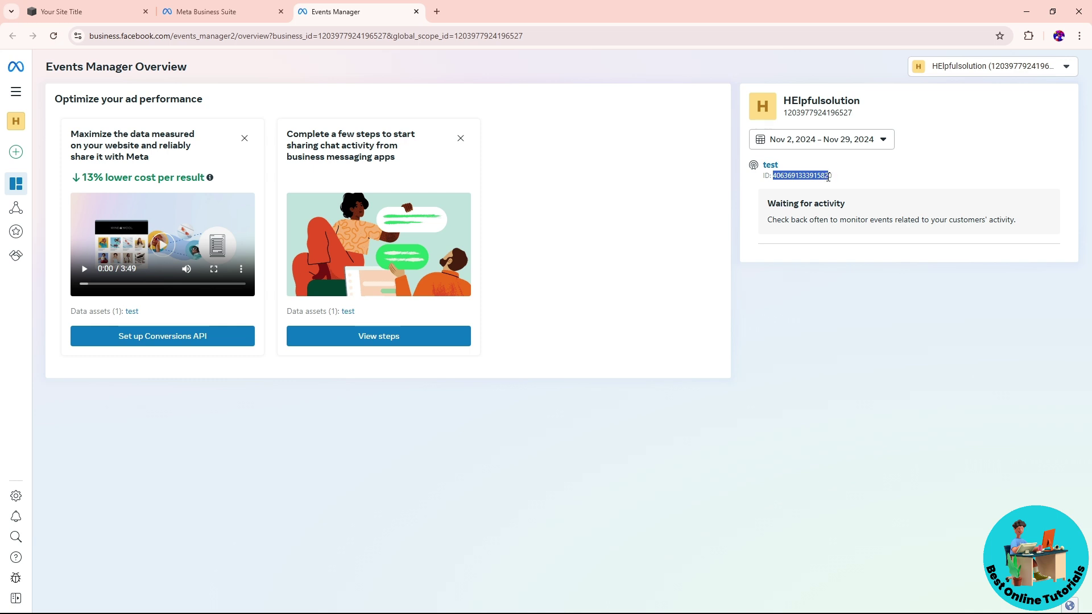
pyautogui.click(832, 176)
pyautogui.doubleClick(815, 178)
pyautogui.hotkey('ctrl', 'c')
pyautogui.click(56, 10)
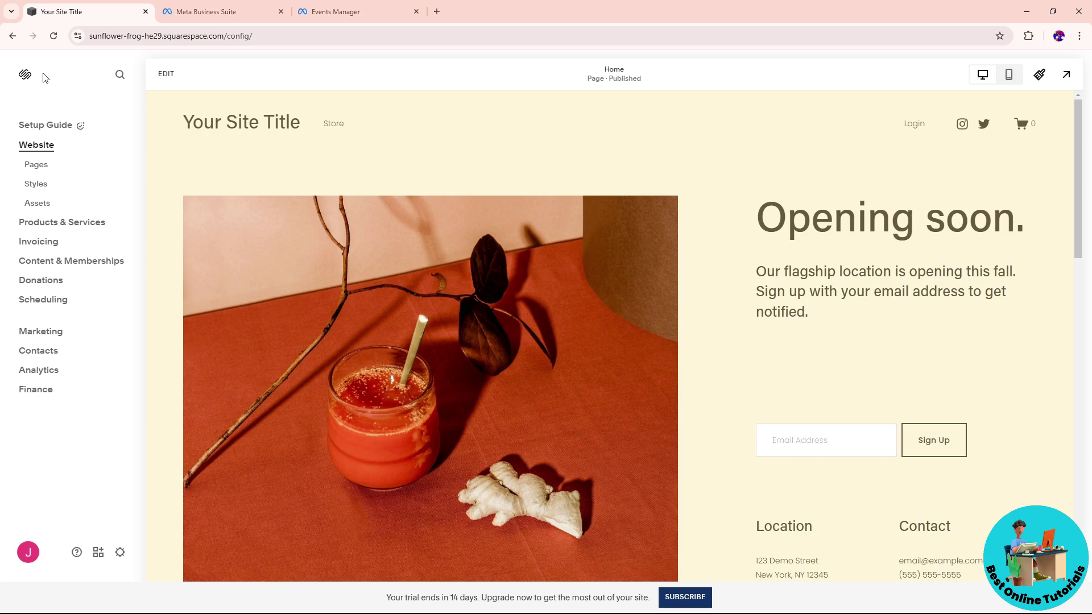
# Step: Search Squarespace settings for 'pixel' and open Meta Pixel & Ads
pyautogui.click(120, 77)
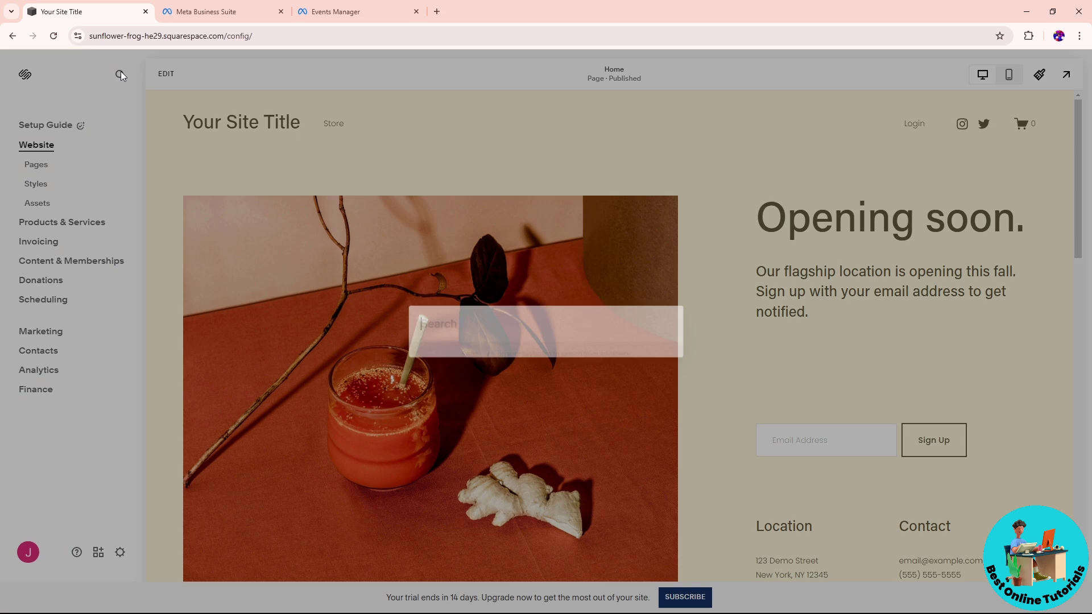
pyautogui.write('pi')
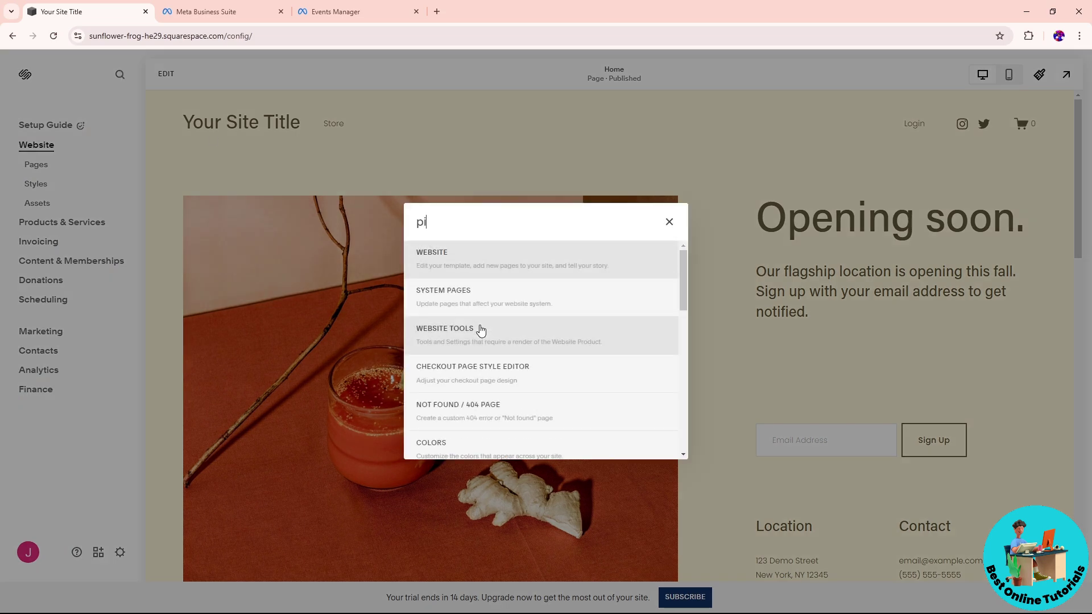
pyautogui.write('xeol')
pyautogui.press('BackSpace')
pyautogui.press('BackSpace')
pyautogui.press('BackSpace')
pyautogui.write('el')
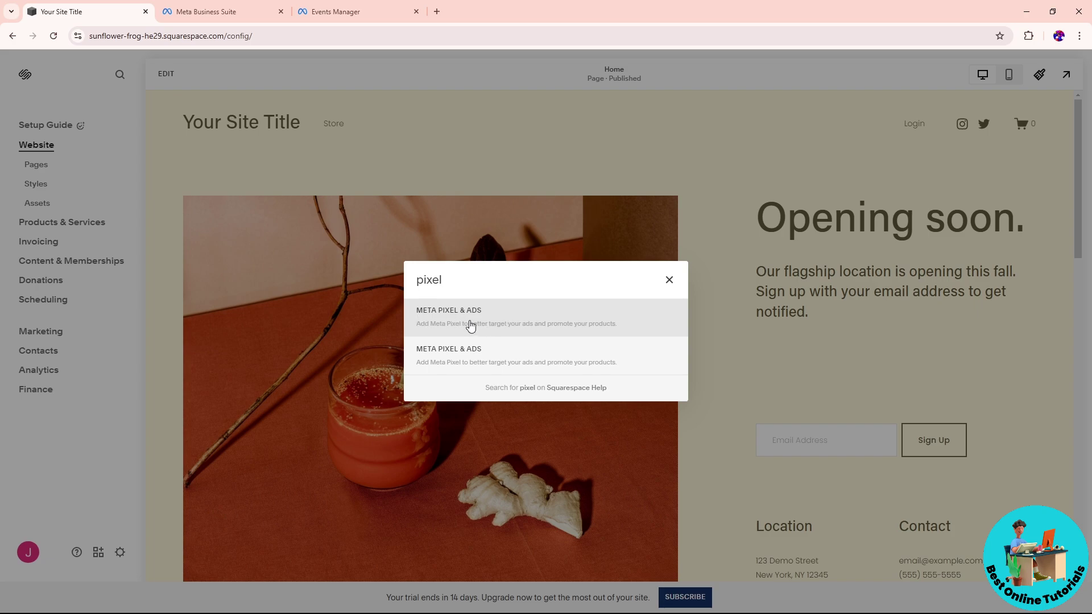
pyautogui.click(469, 326)
pyautogui.click(490, 194)
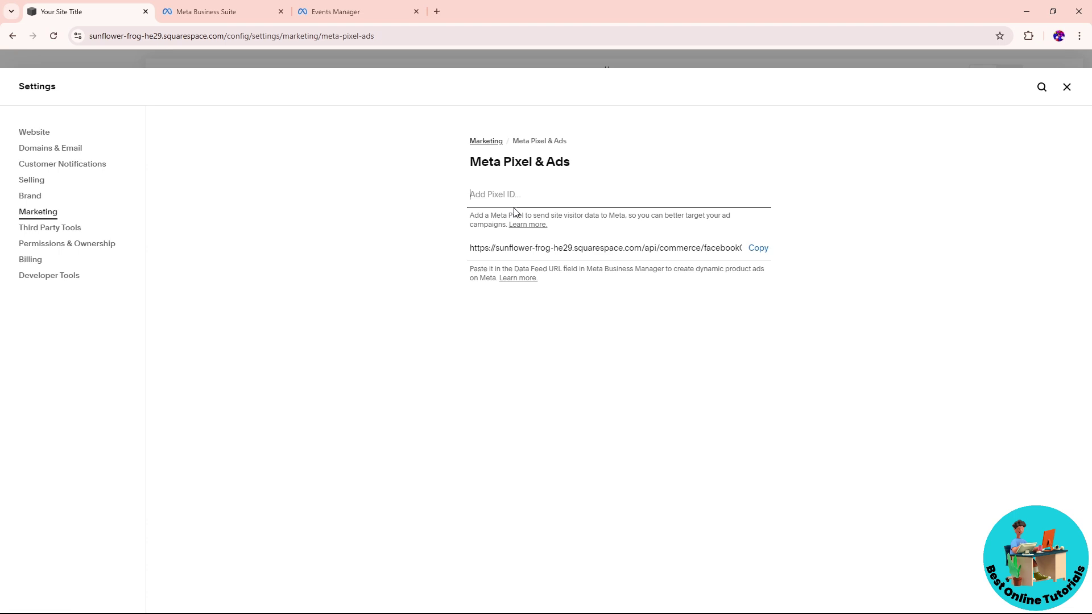
pyautogui.hotkey('ctrl', 'v')
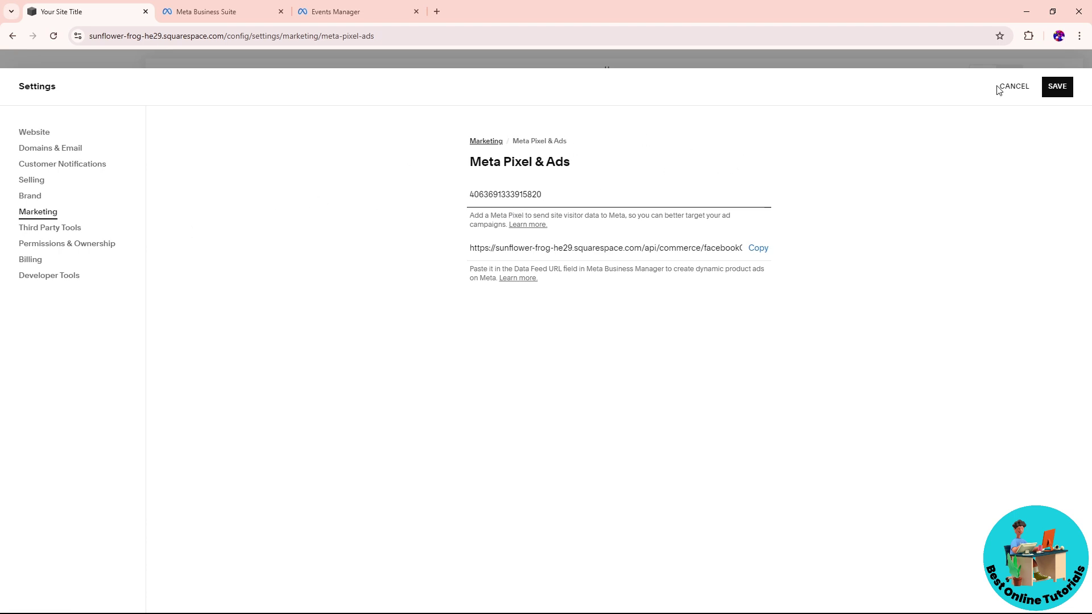
pyautogui.click(1063, 91)
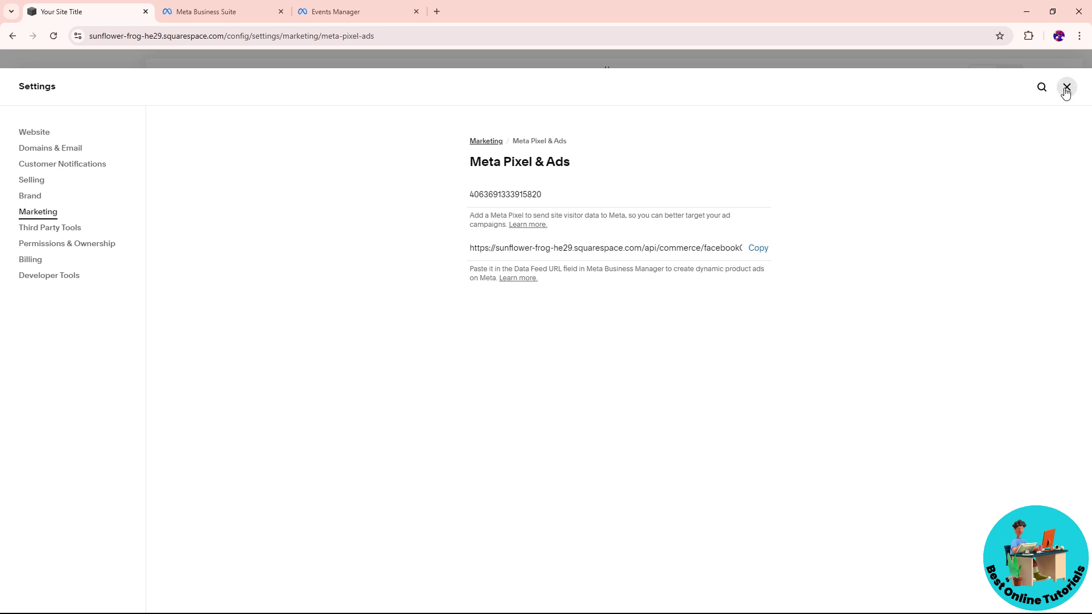